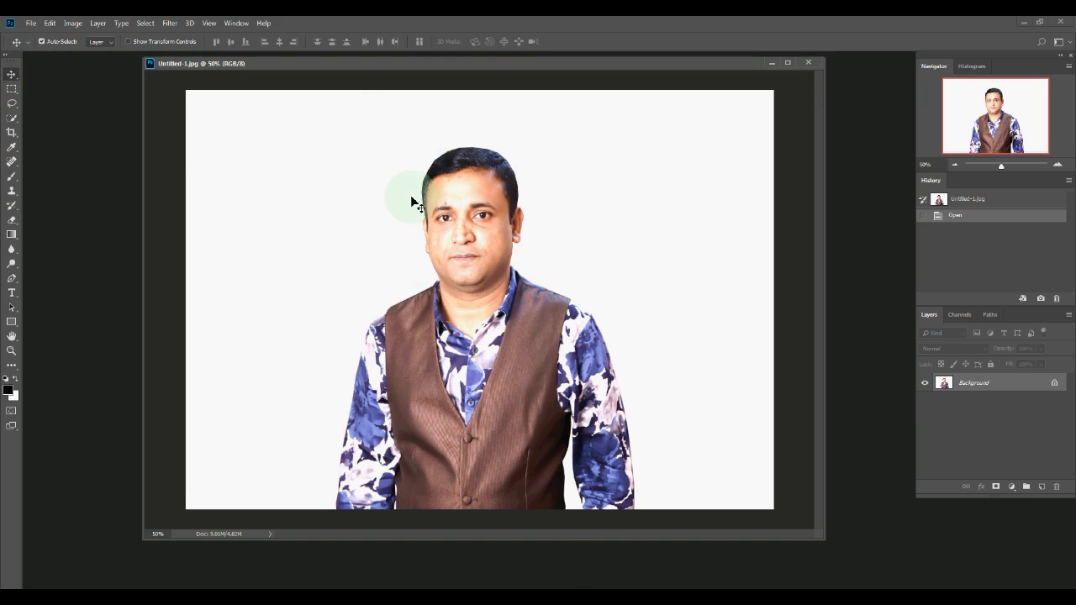
- Switch to the Crop Tool with the C shortcut
key("c")
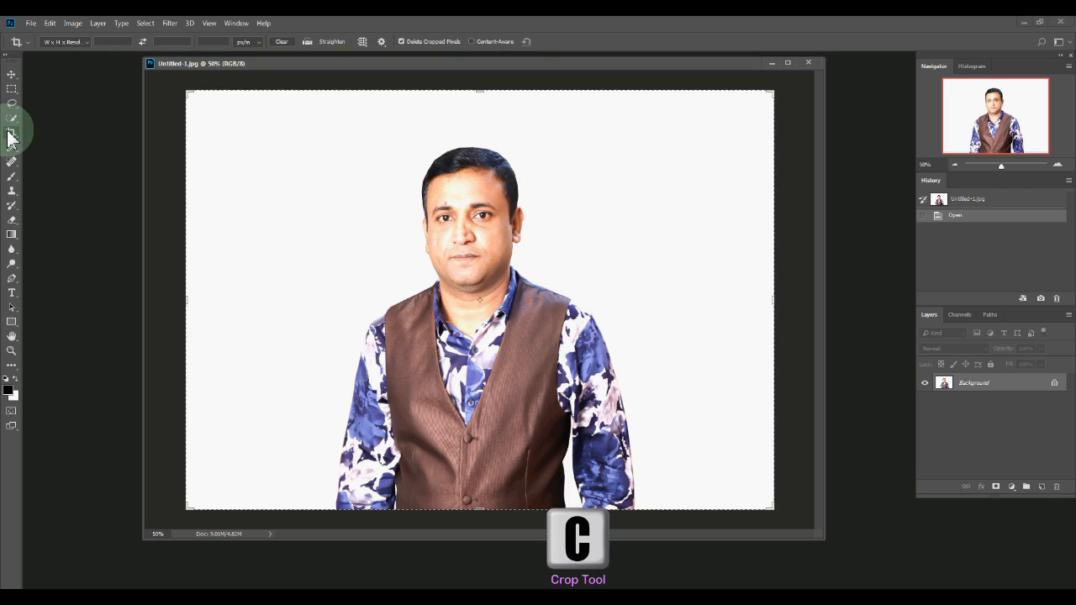
- Crop the portrait using W x H x Resolution: 1.6 in wide, 2 in high, 300 px/in
left_click(84, 42)
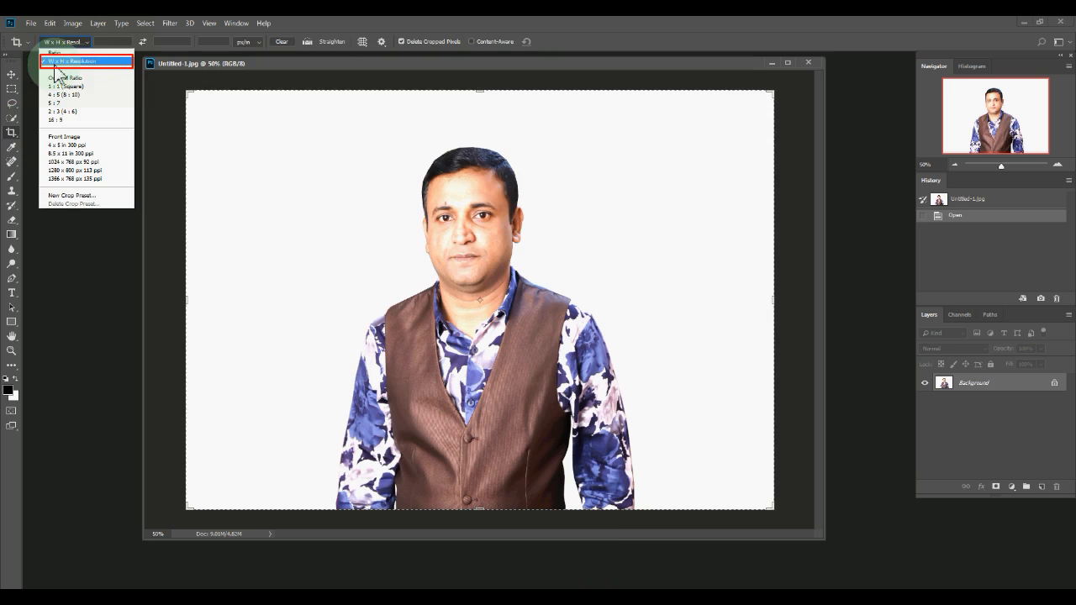
left_click(59, 62)
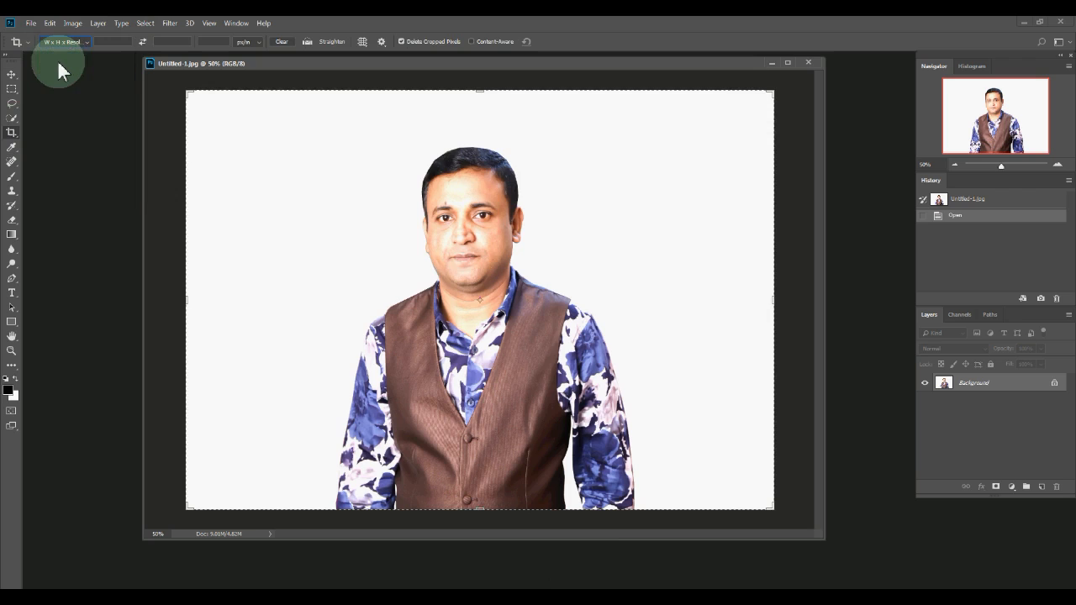
left_click(115, 42)
type("1.6")
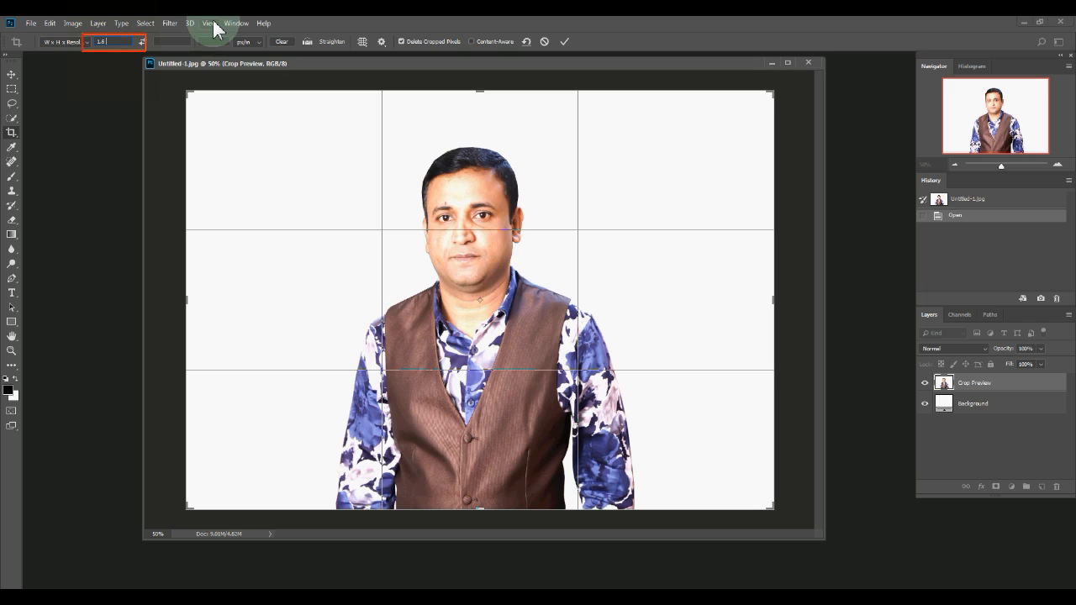
type("in")
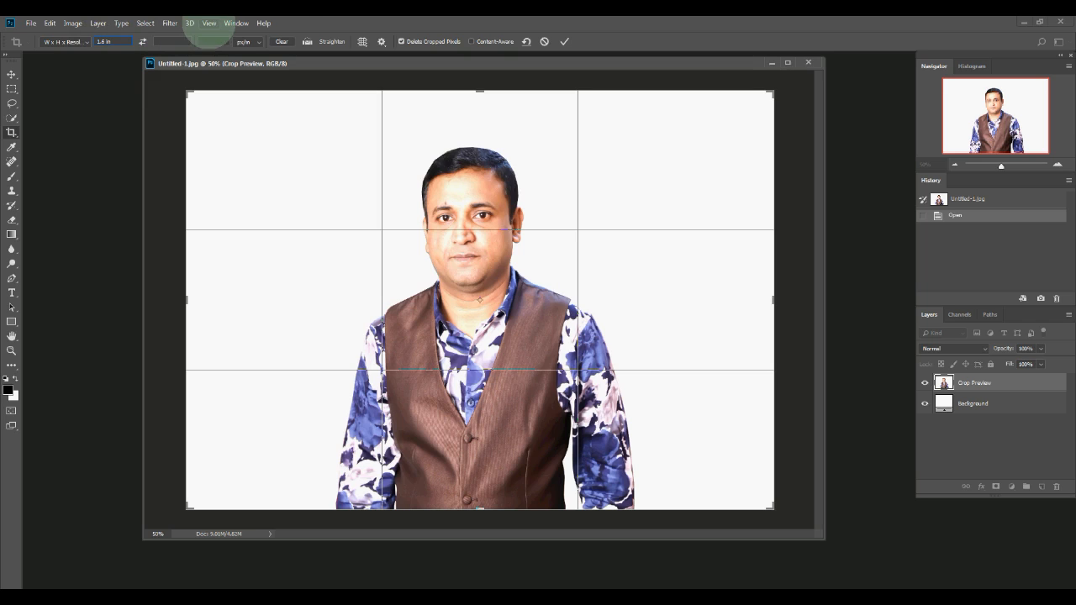
left_click(172, 42)
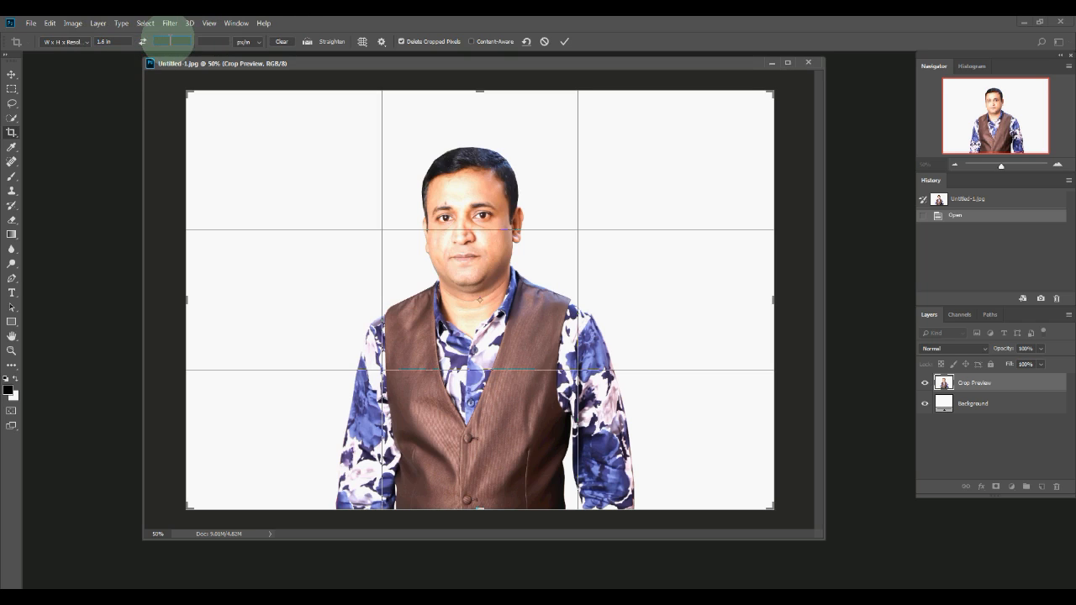
type("2")
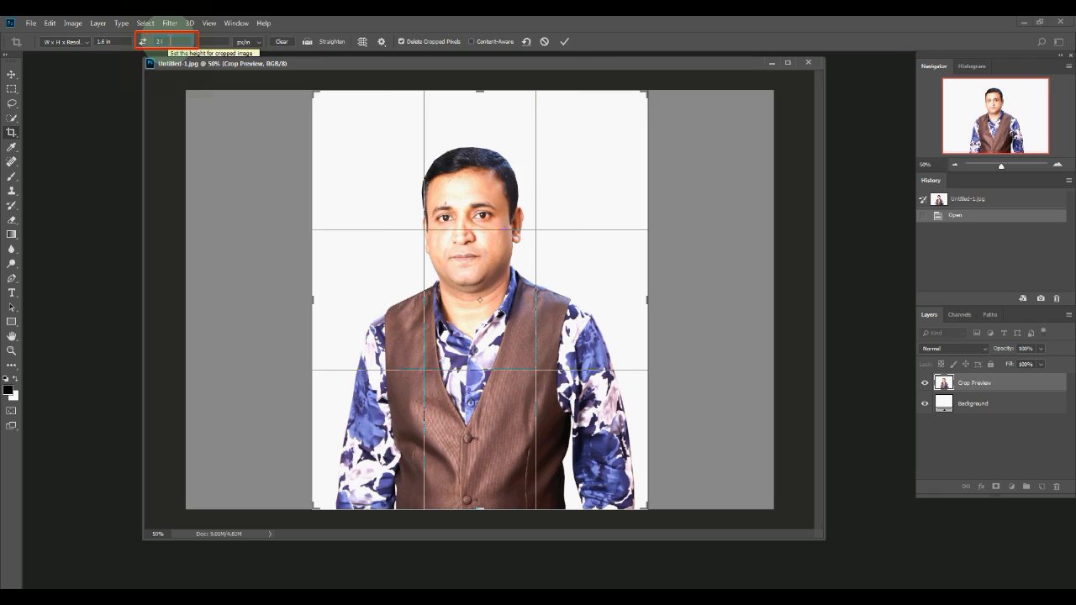
left_click(213, 42)
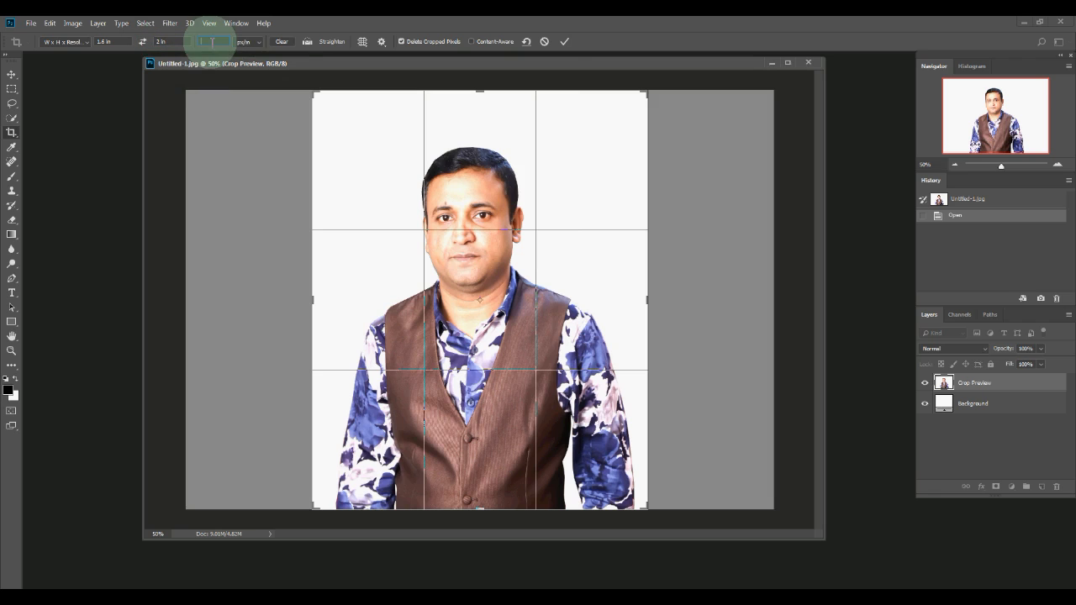
type("300")
left_click(564, 41)
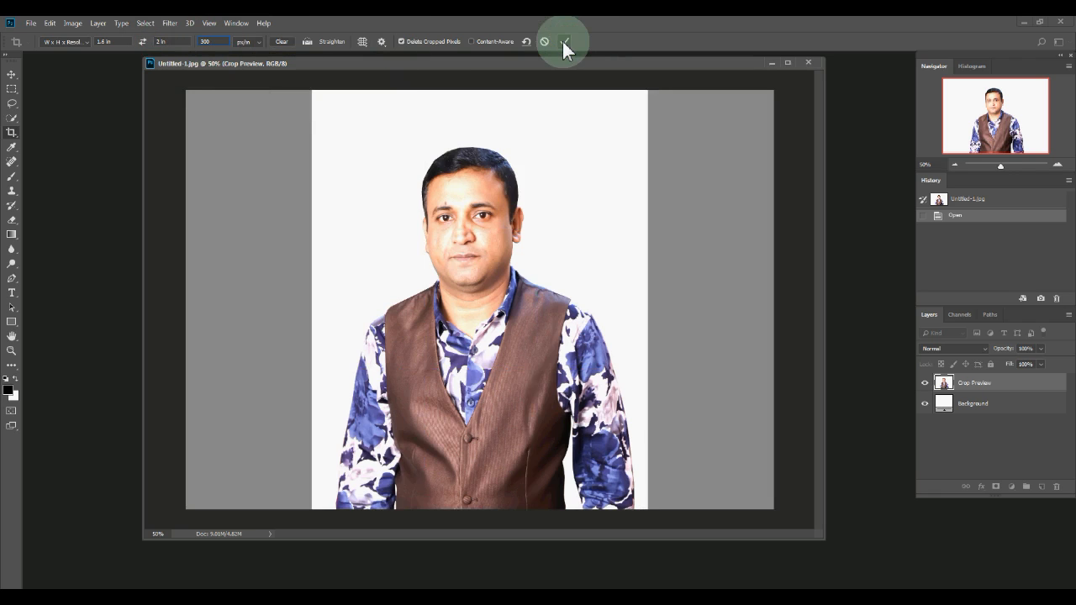
left_click(12, 350)
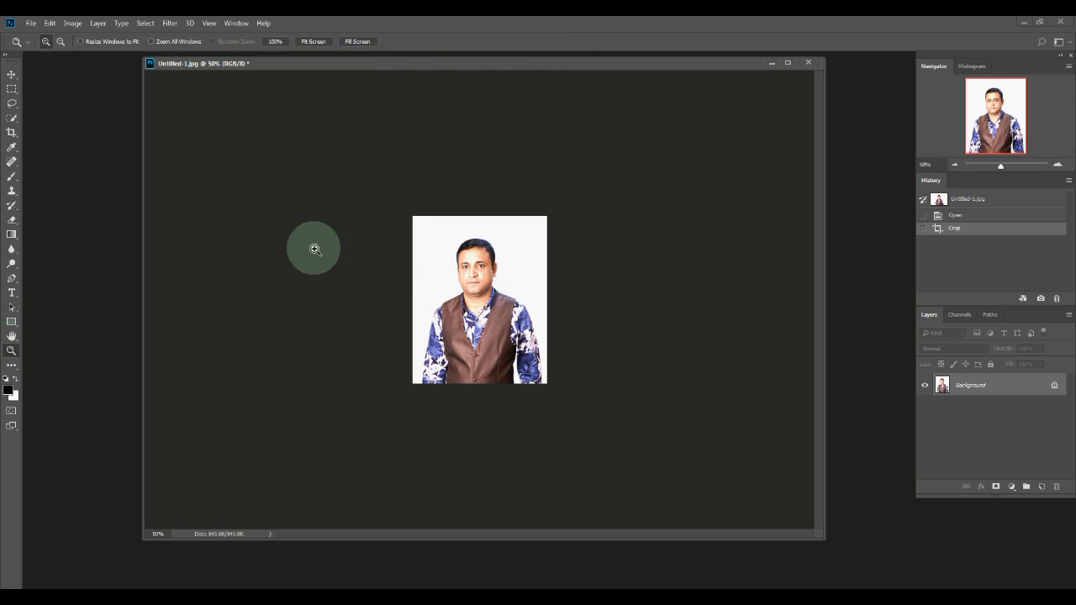
- Zoom in twice on the cropped portrait to view it at 100%
left_click(469, 278)
left_click(474, 282)
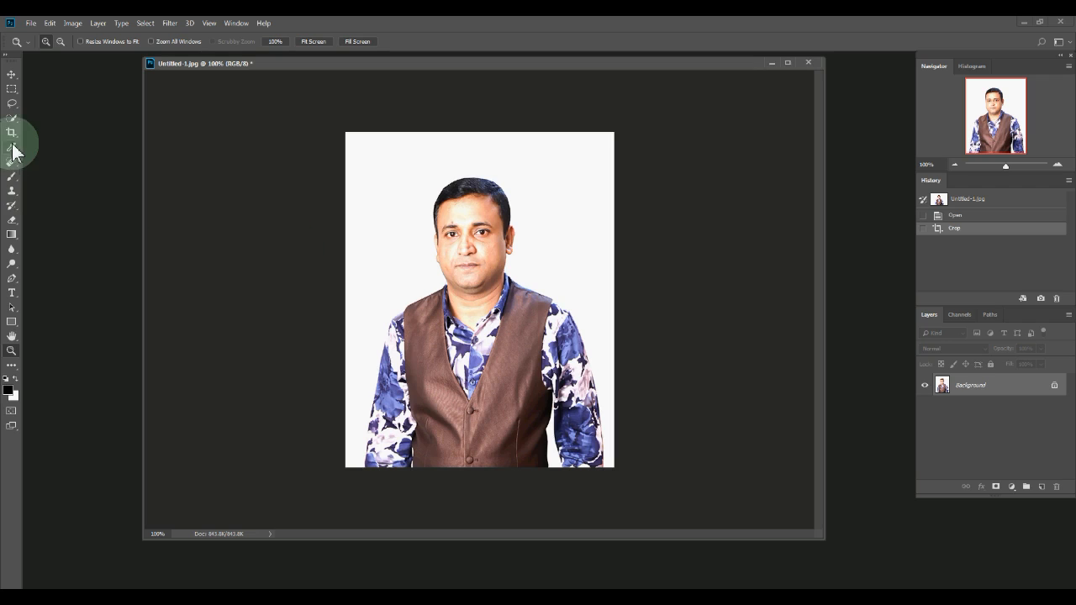
- Recrop tighter around head and shoulders, rotating about 1.9° to straighten, then select all
key("c")
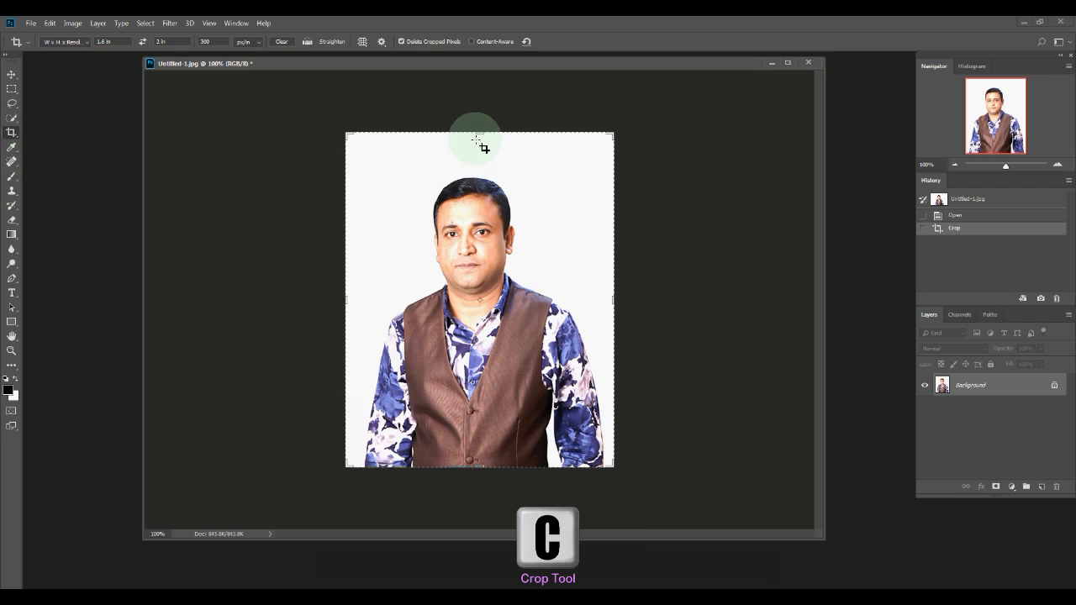
left_click_drag(480, 135, 484, 320)
left_click_drag(569, 191, 576, 190)
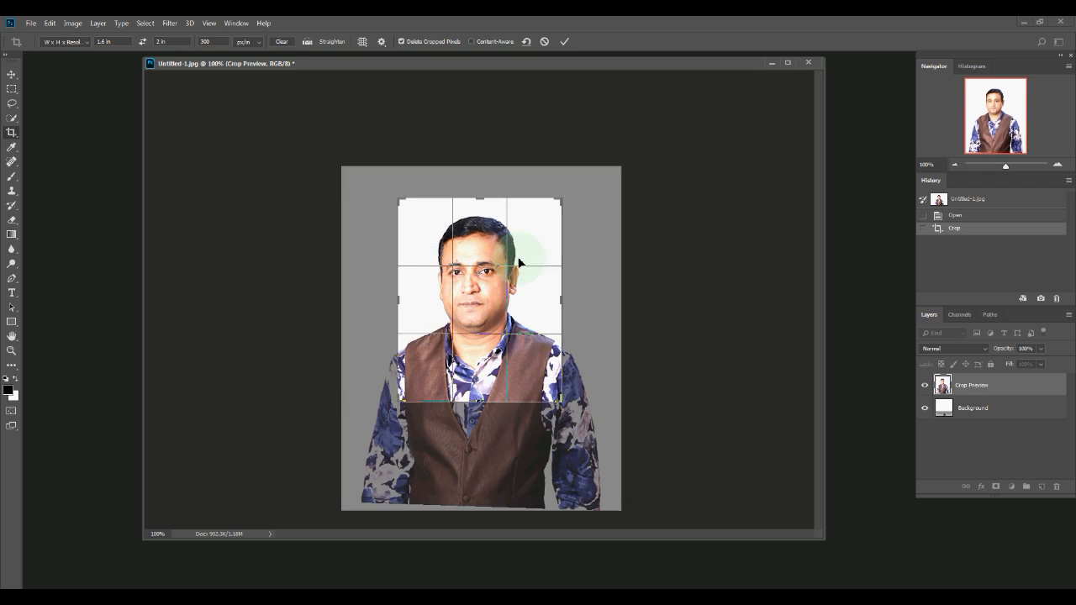
left_click_drag(476, 273, 489, 289)
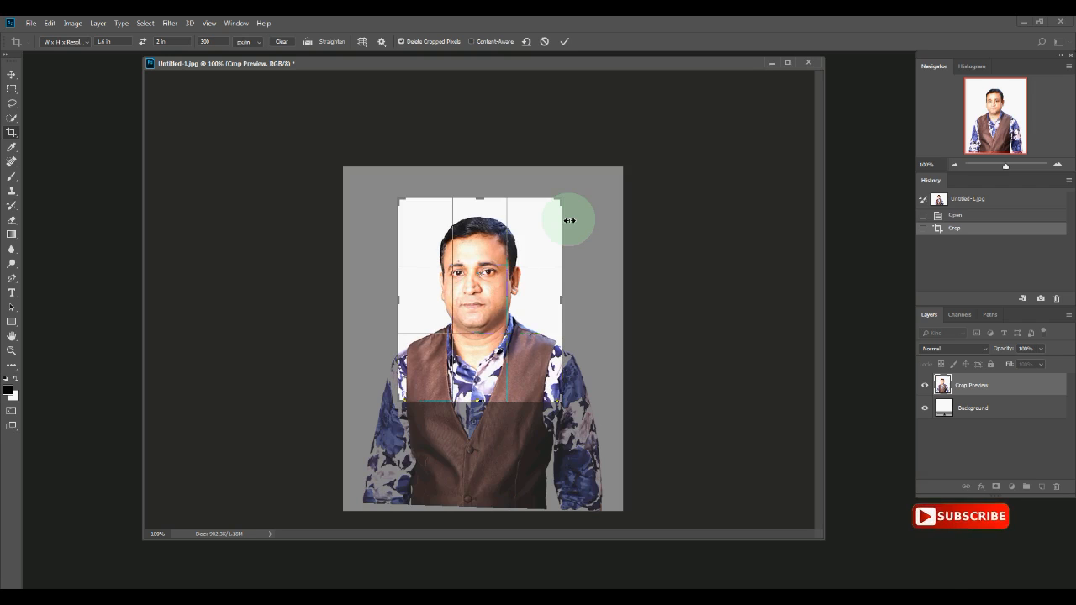
key("Return")
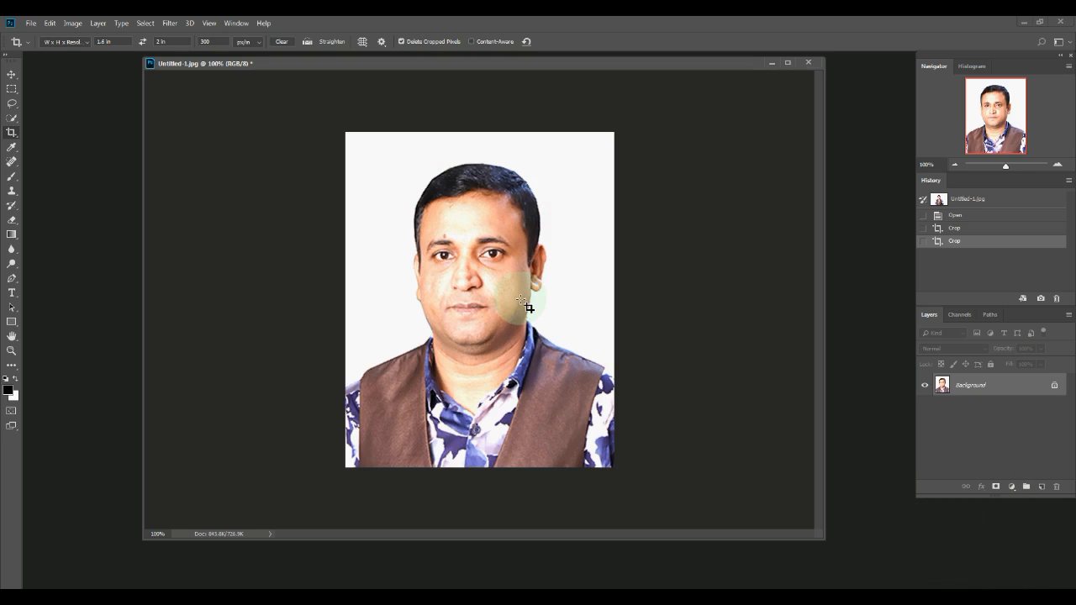
key("ctrl+a")
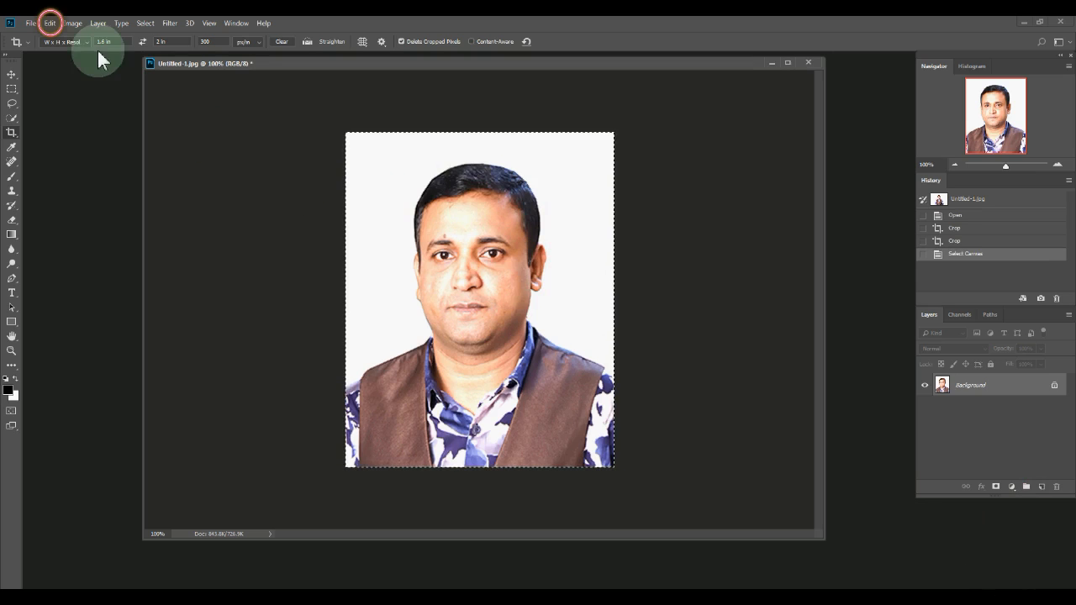
- Stroke the selection with a 3 px near-black border on the inside, then deselect
left_click(51, 23)
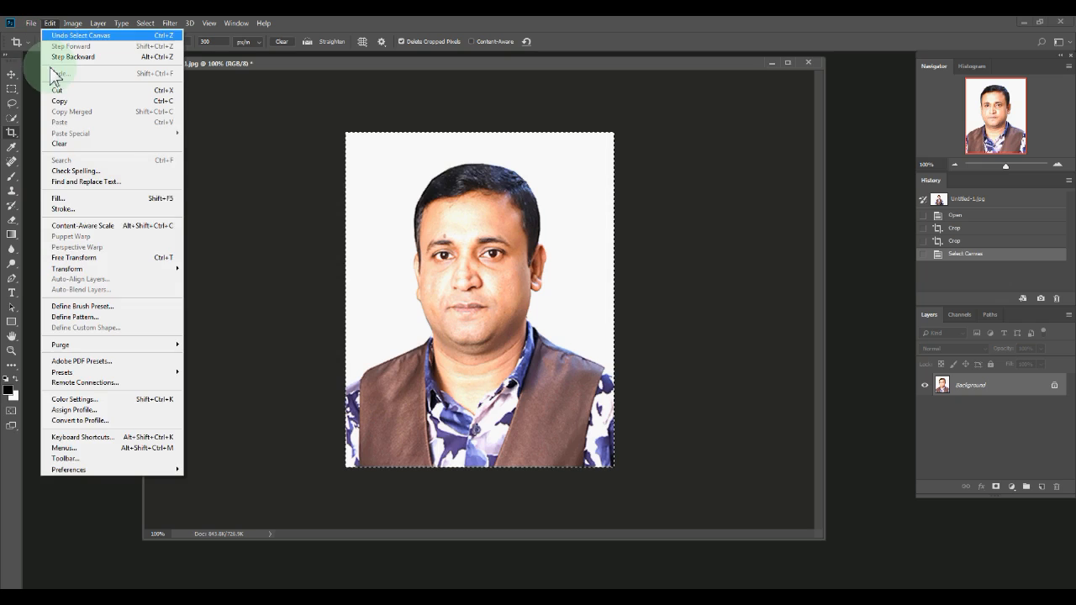
left_click(61, 210)
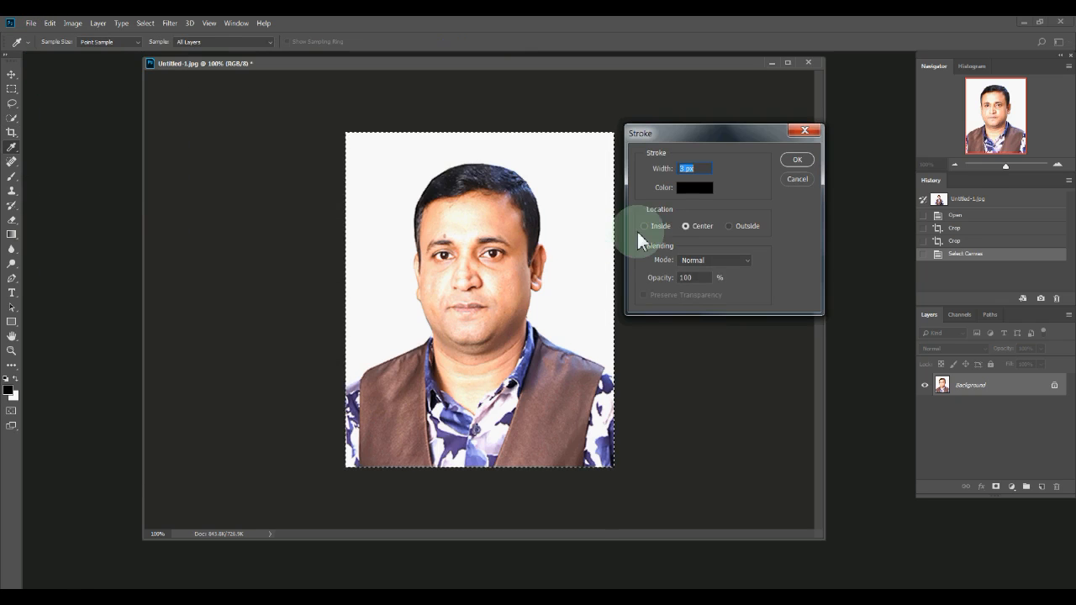
left_click(694, 190)
left_click(392, 288)
left_click(391, 289)
left_click(646, 145)
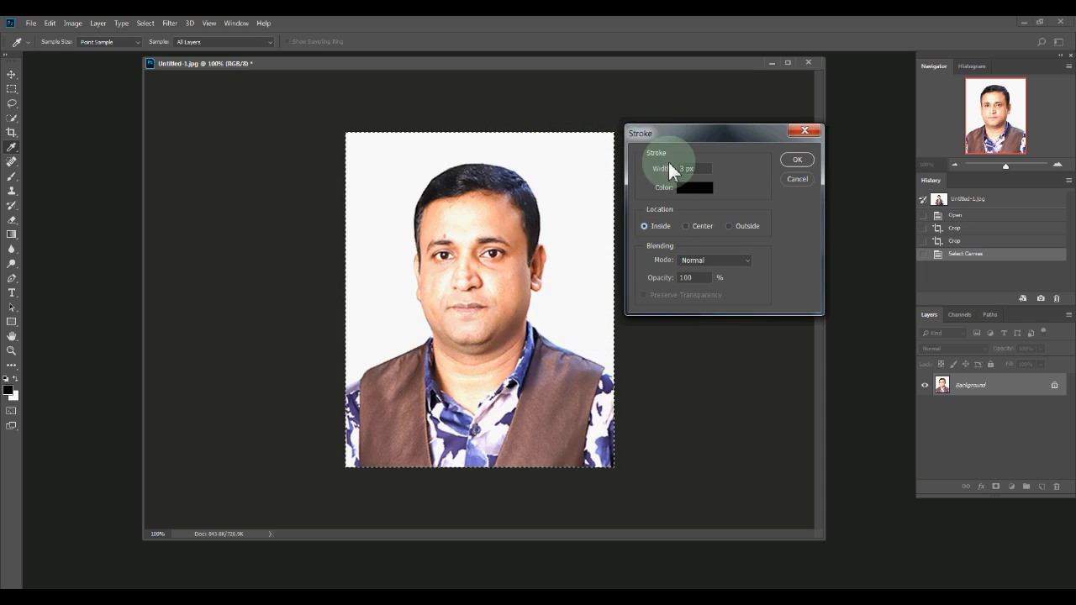
left_click_drag(684, 168, 673, 169)
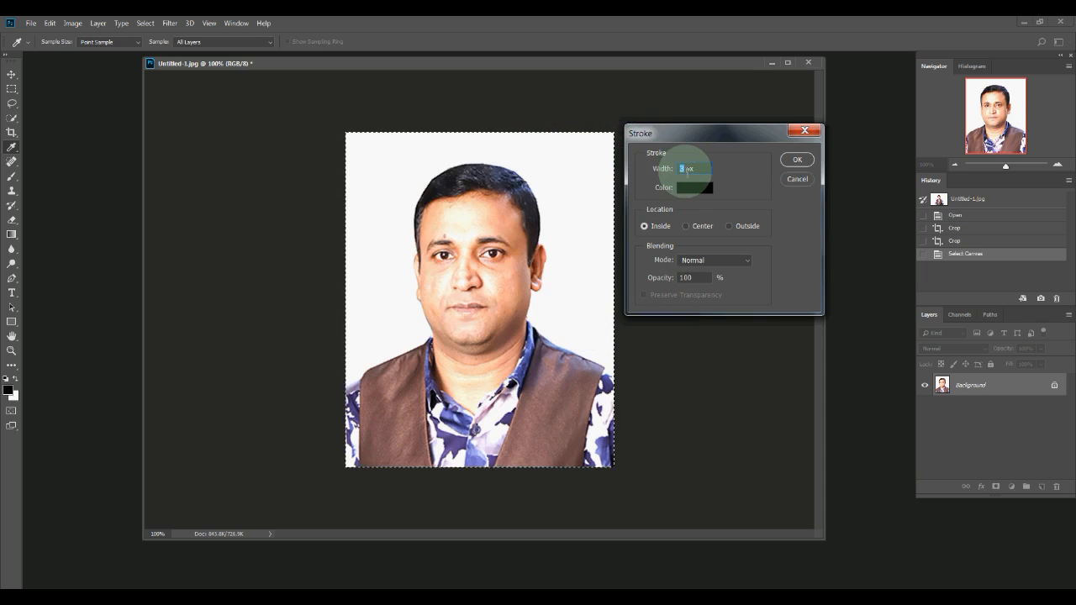
left_click(798, 160)
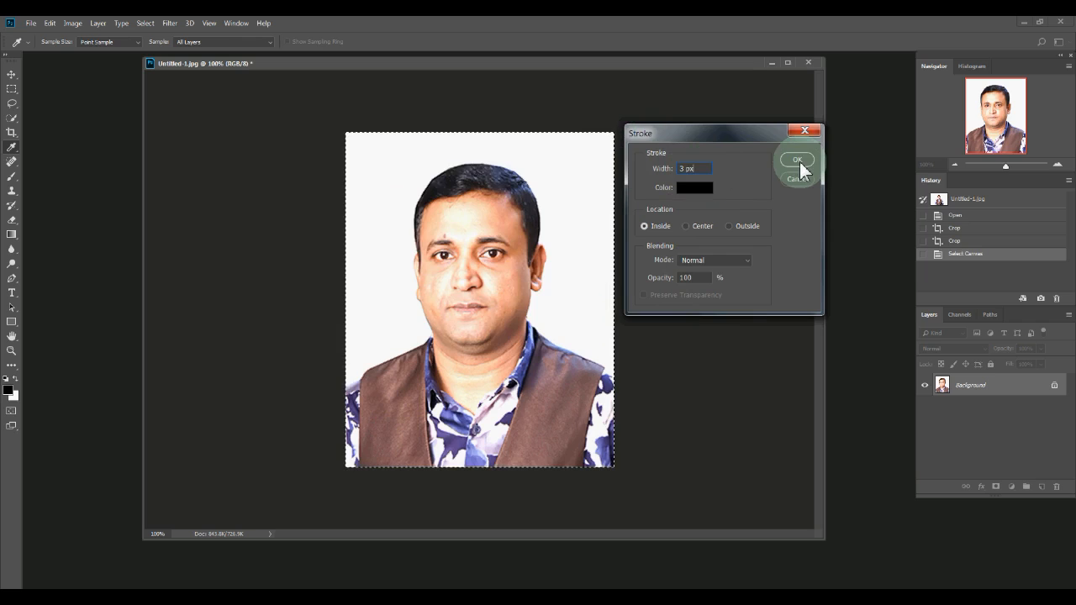
key("c")
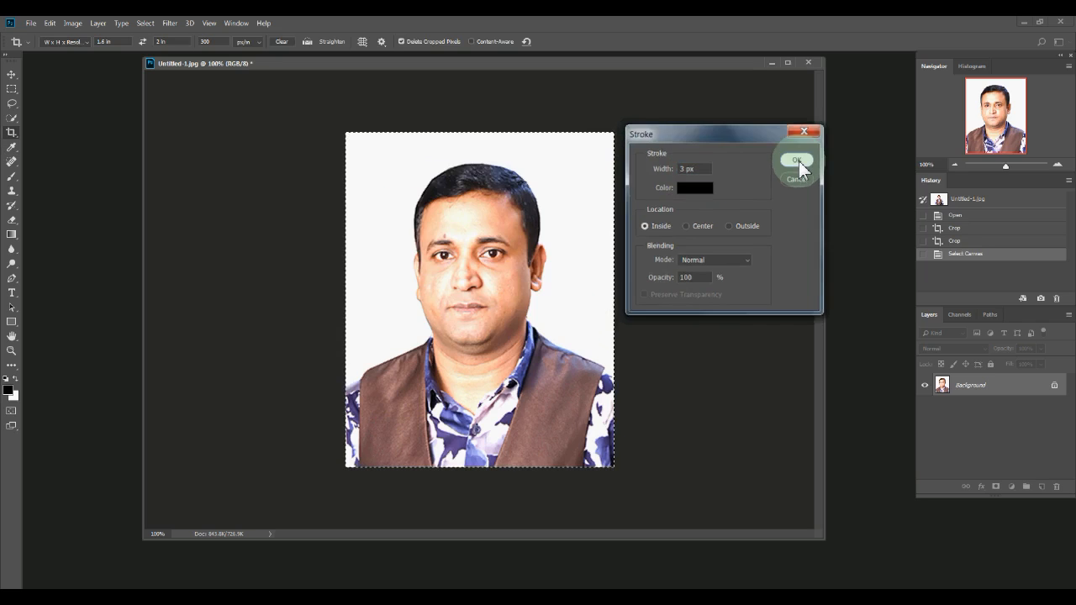
key("Return")
key("v")
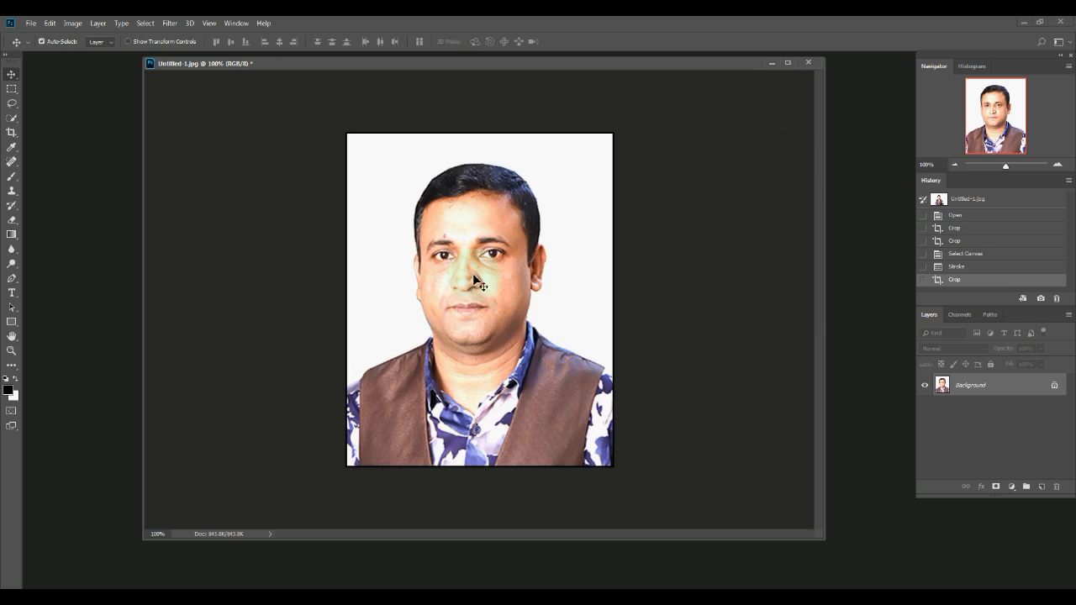
- Resize the canvas to 1.65 in wide by 2.05 in high with a white extension
left_click(74, 23)
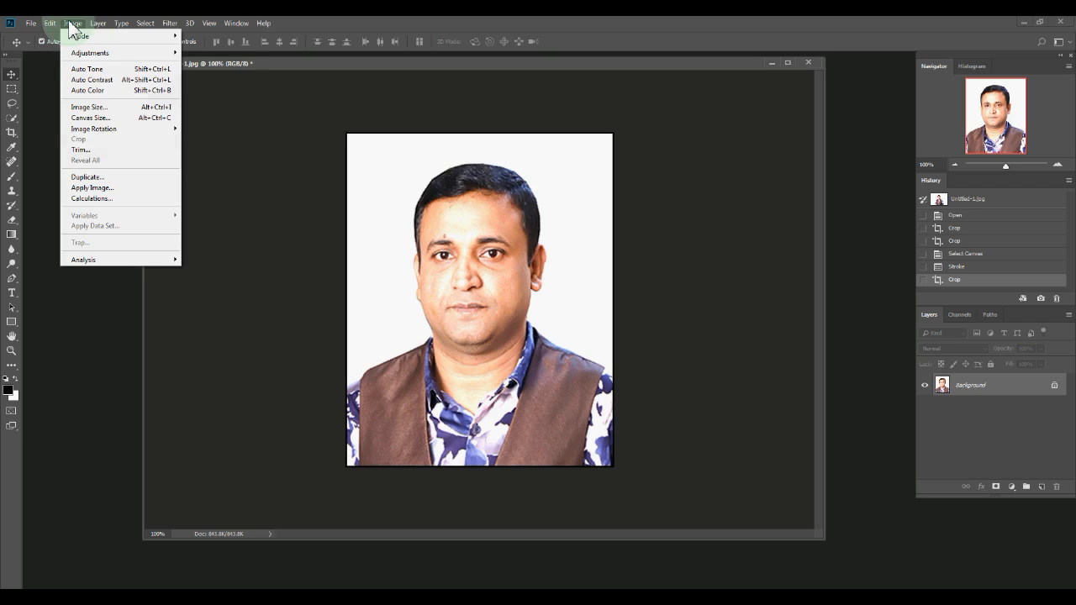
left_click(86, 119)
left_click_drag(529, 135, 739, 142)
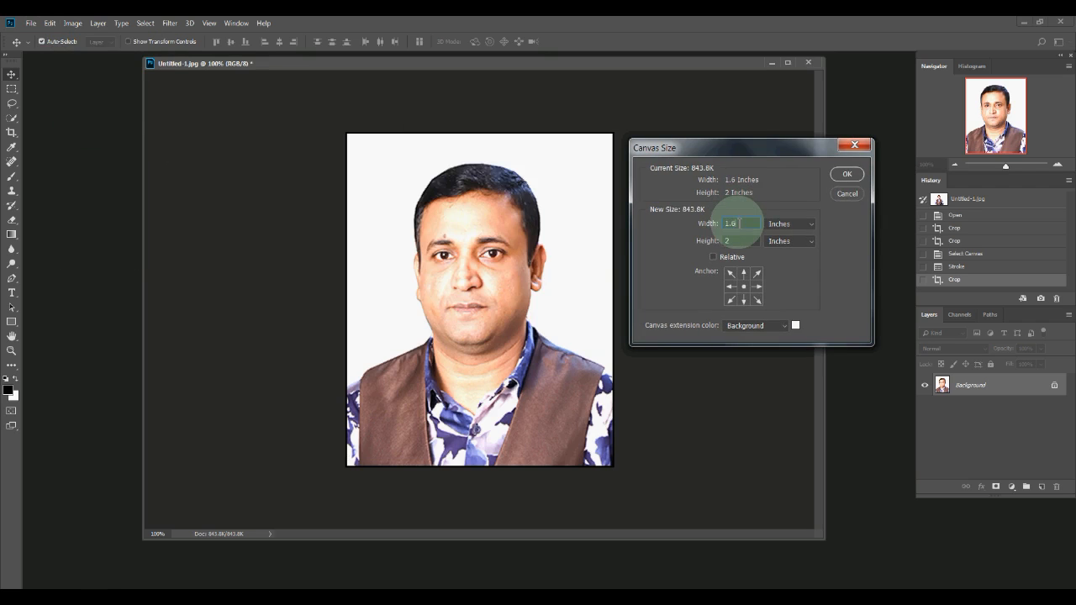
double_click(744, 224)
left_click_drag(747, 223, 690, 226)
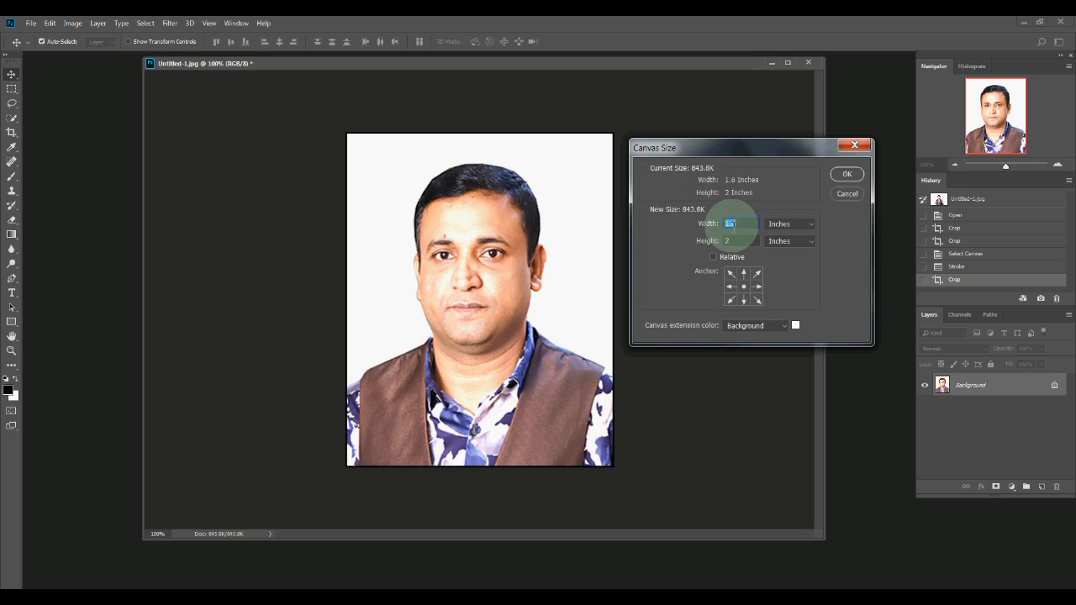
left_click(746, 223)
left_click_drag(739, 222, 716, 224)
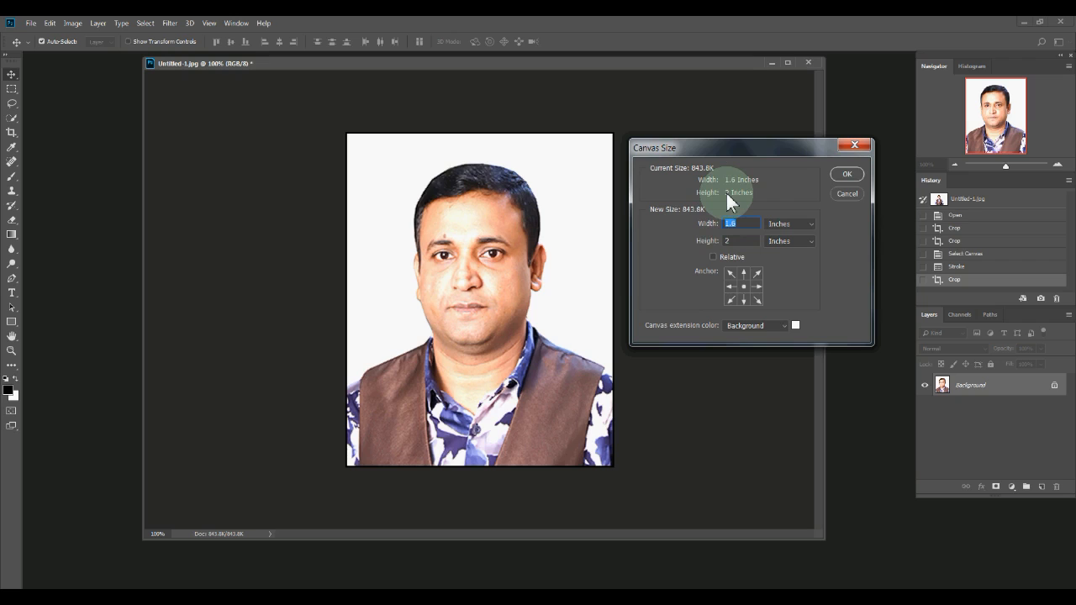
type("1")
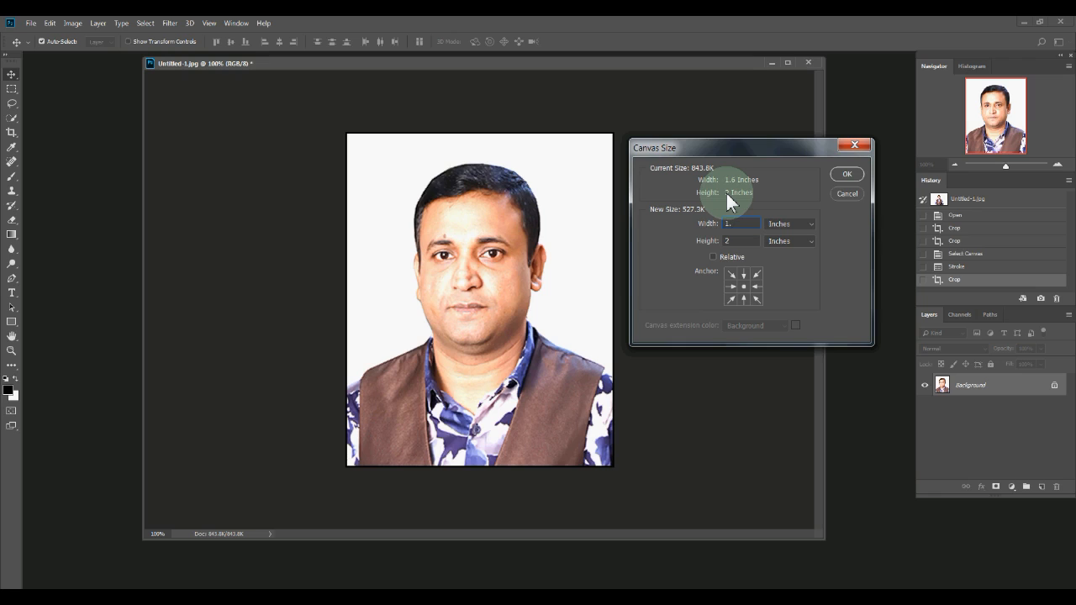
type("65")
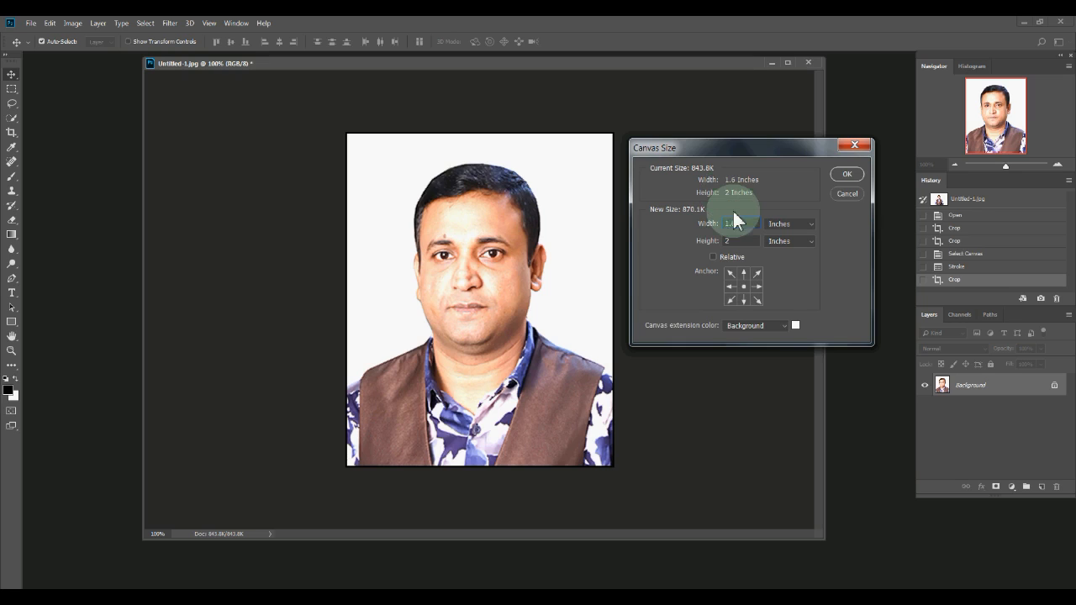
double_click(736, 241)
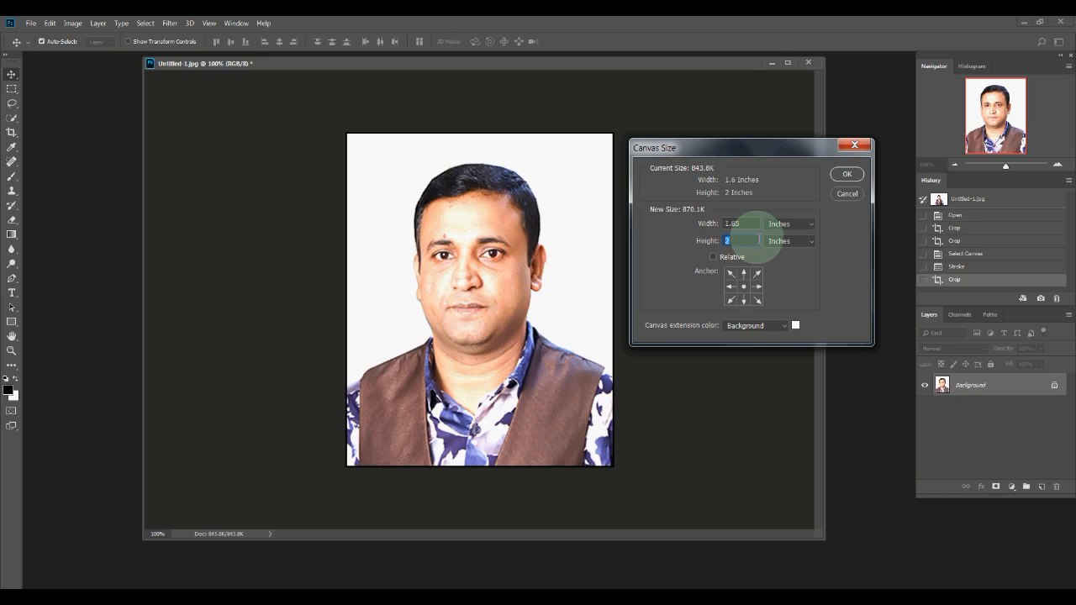
type("2.05")
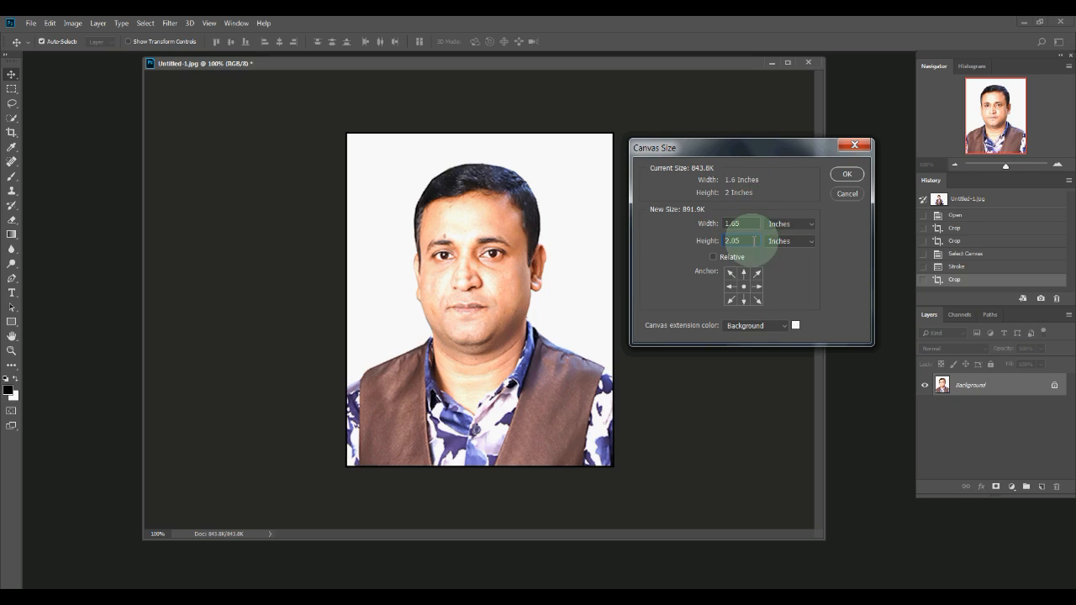
left_click(847, 175)
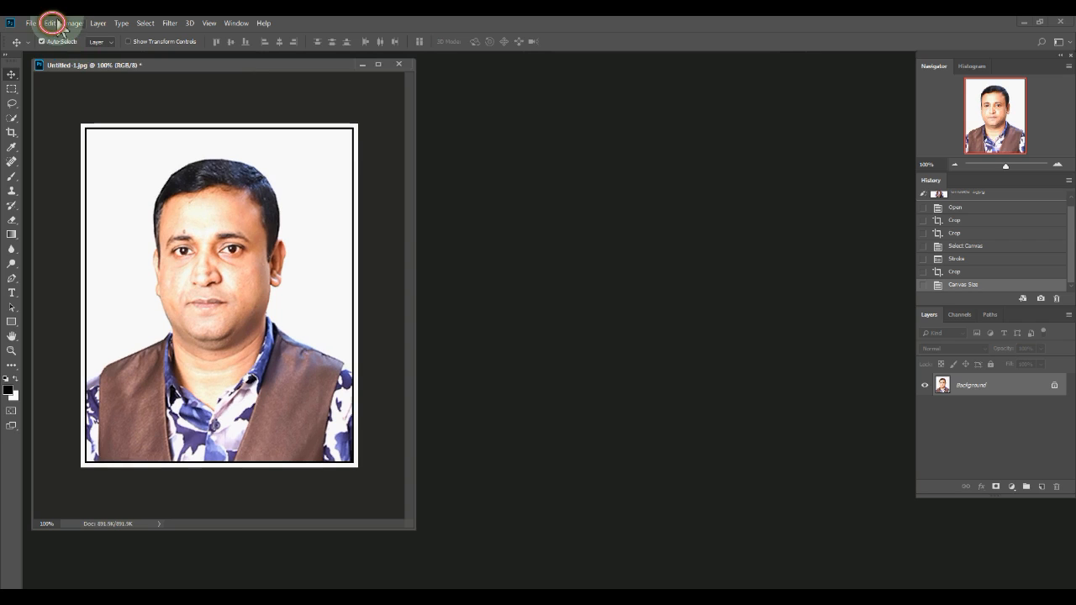
- Open the Edit menu to reach Define Pattern
left_click(50, 23)
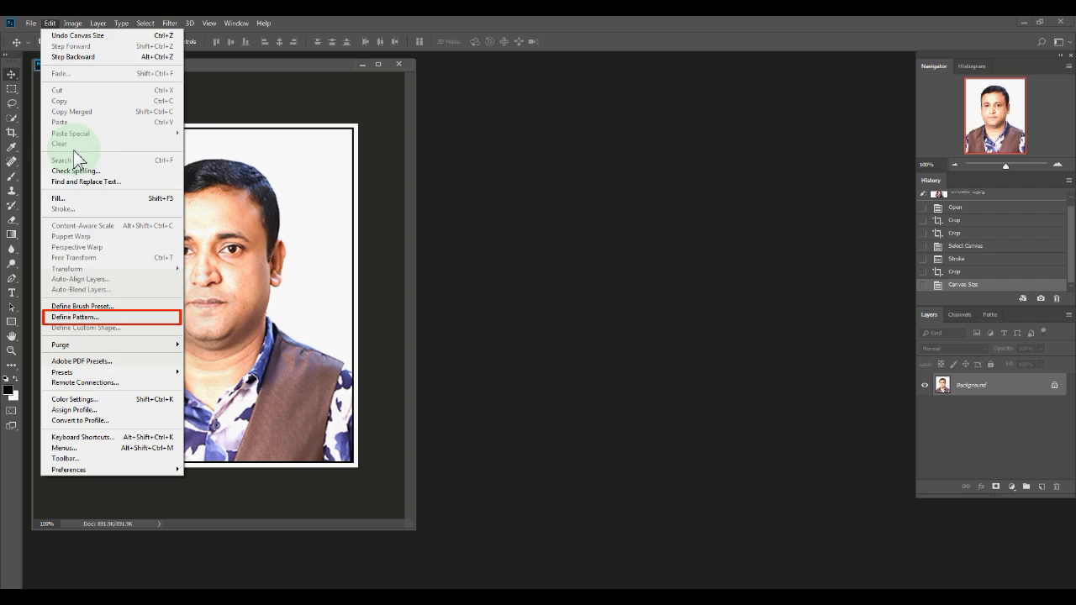
- Define the framed portrait as a pattern named 'd'
left_click(129, 318)
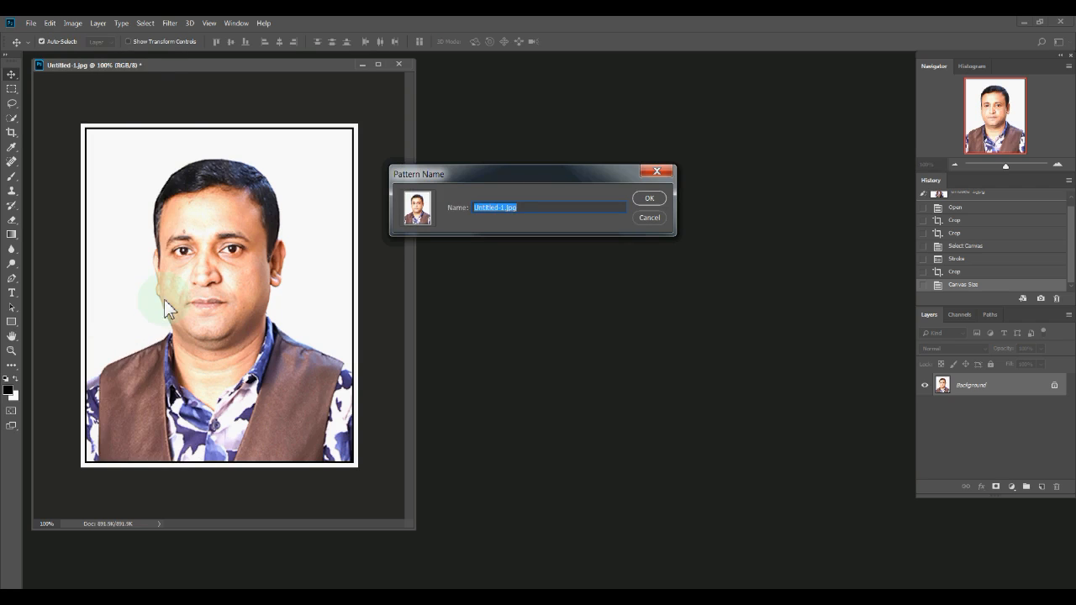
left_click(501, 207)
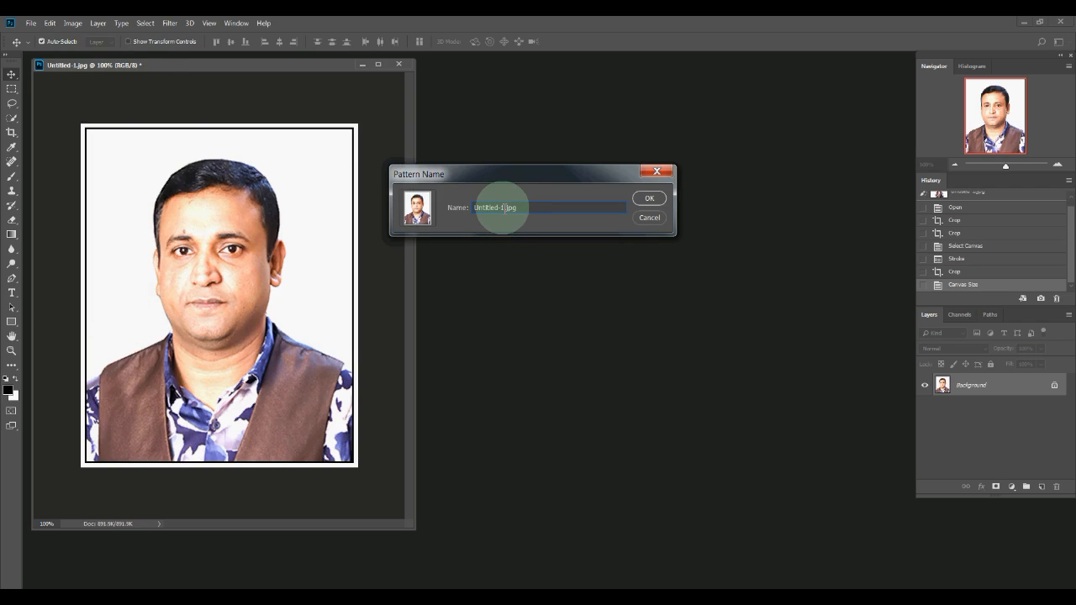
left_click_drag(519, 208, 475, 208)
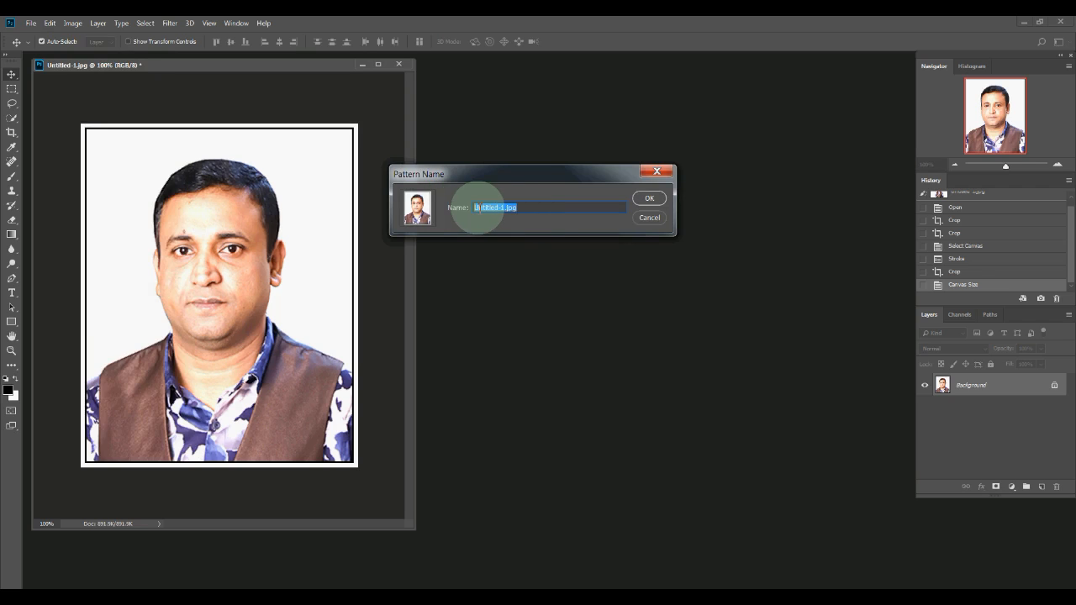
type("dc")
left_click(649, 200)
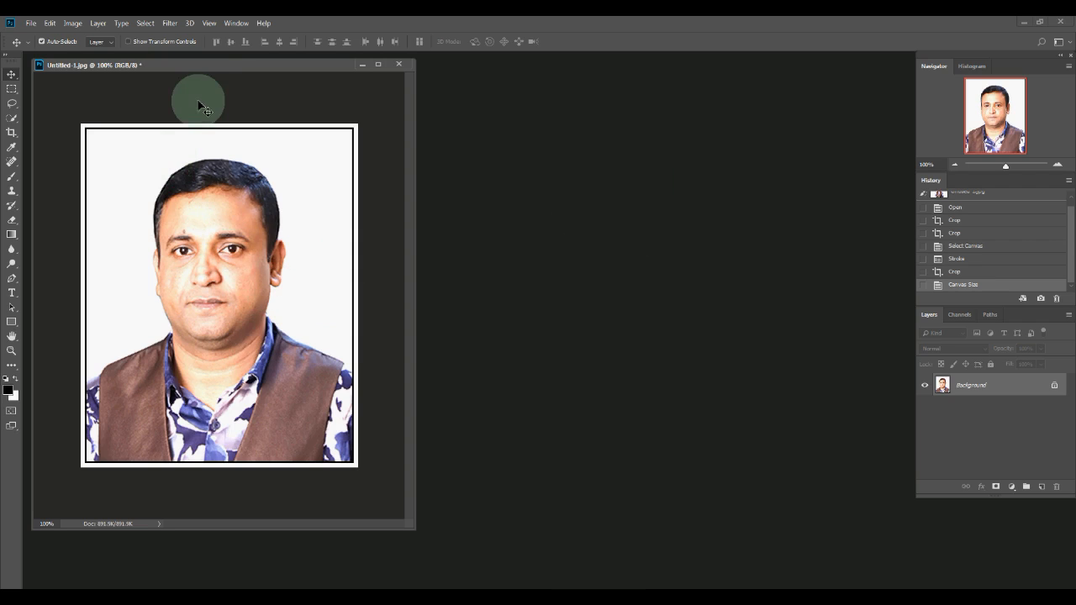
left_click_drag(200, 63, 199, 62)
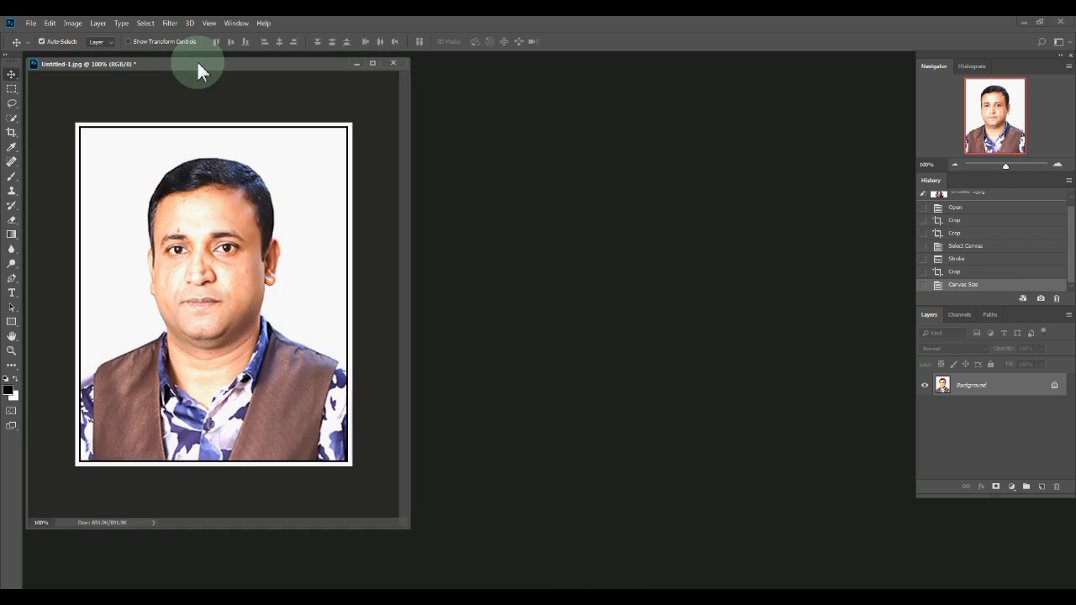
- Create a new A4 (210 × 297 mm) document and float it beside the portrait
left_click(31, 23)
left_click(40, 38)
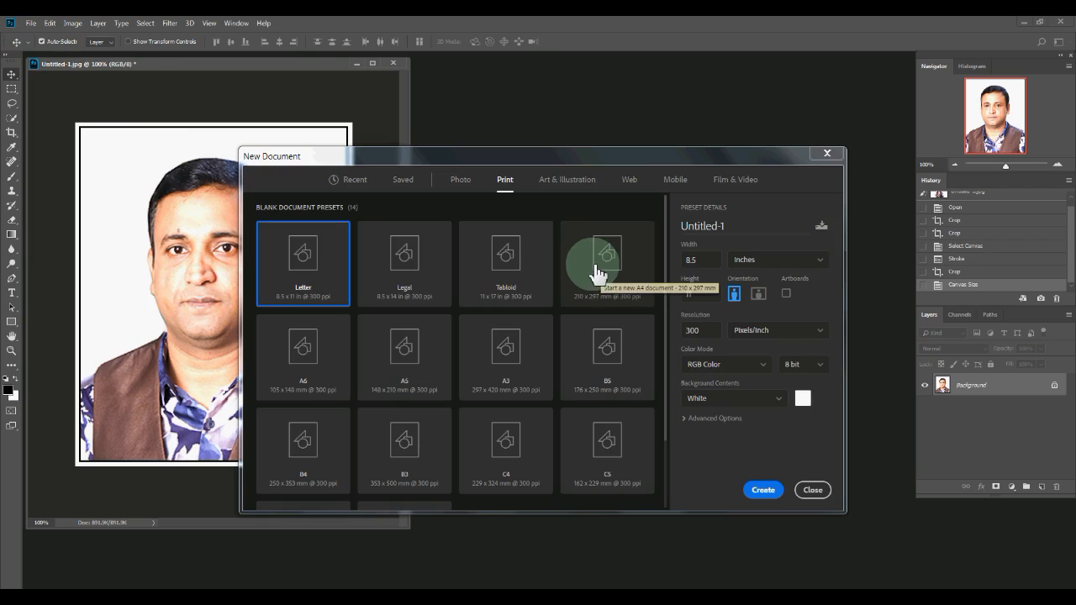
left_click(611, 267)
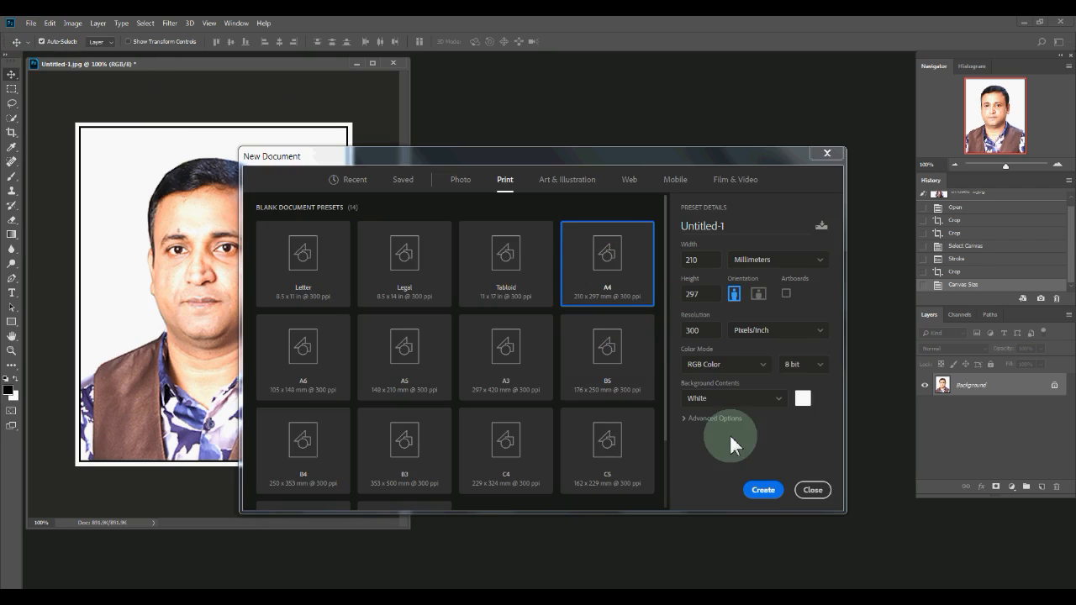
left_click(766, 493)
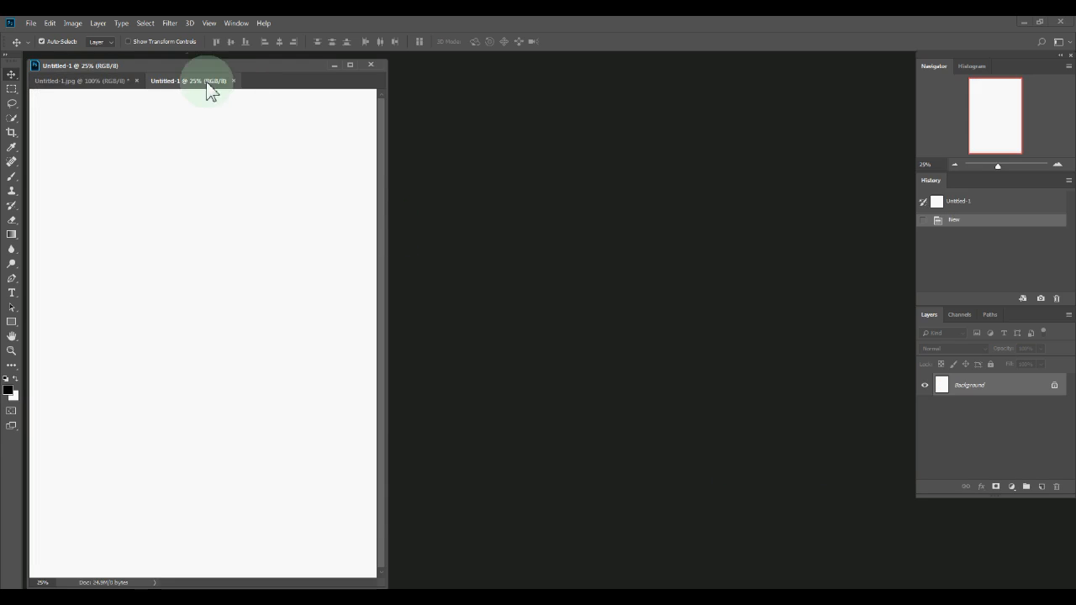
left_click_drag(197, 81, 529, 79)
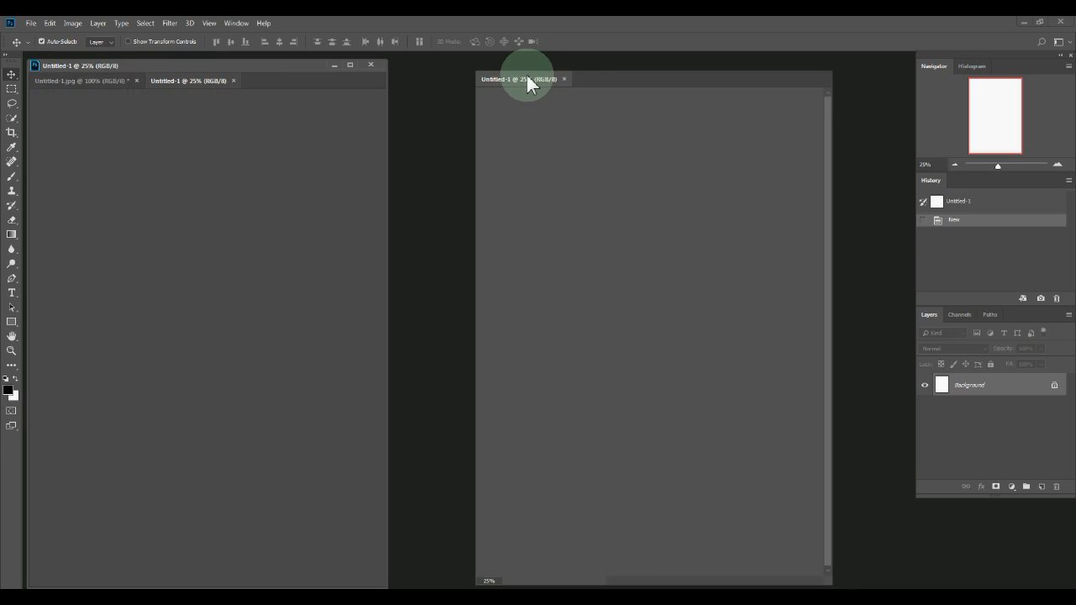
left_click(52, 23)
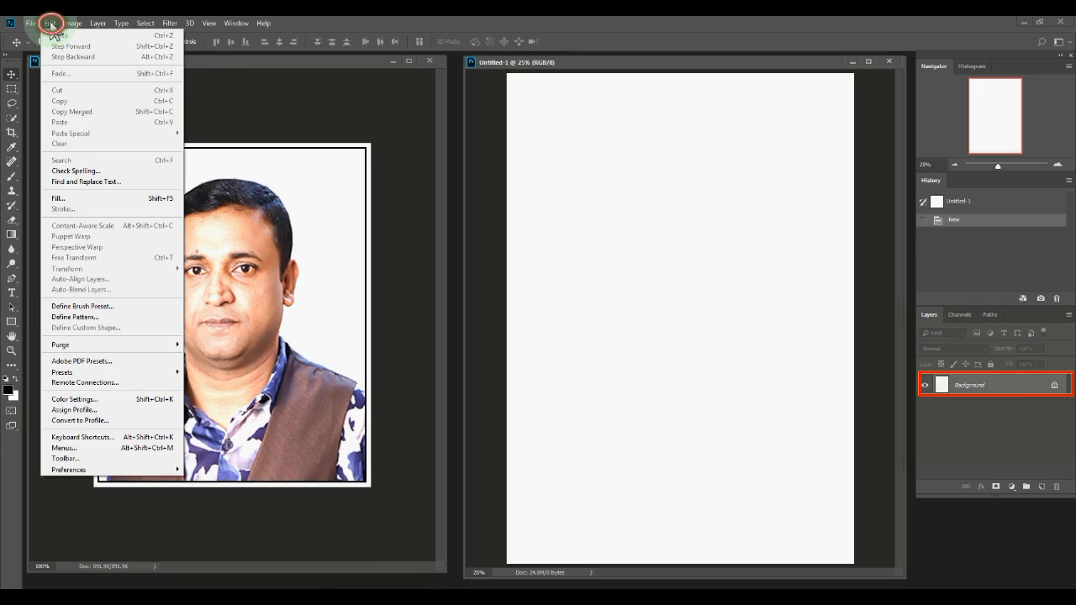
- Fill the A4 page with the custom portrait pattern 'd'
left_click(59, 199)
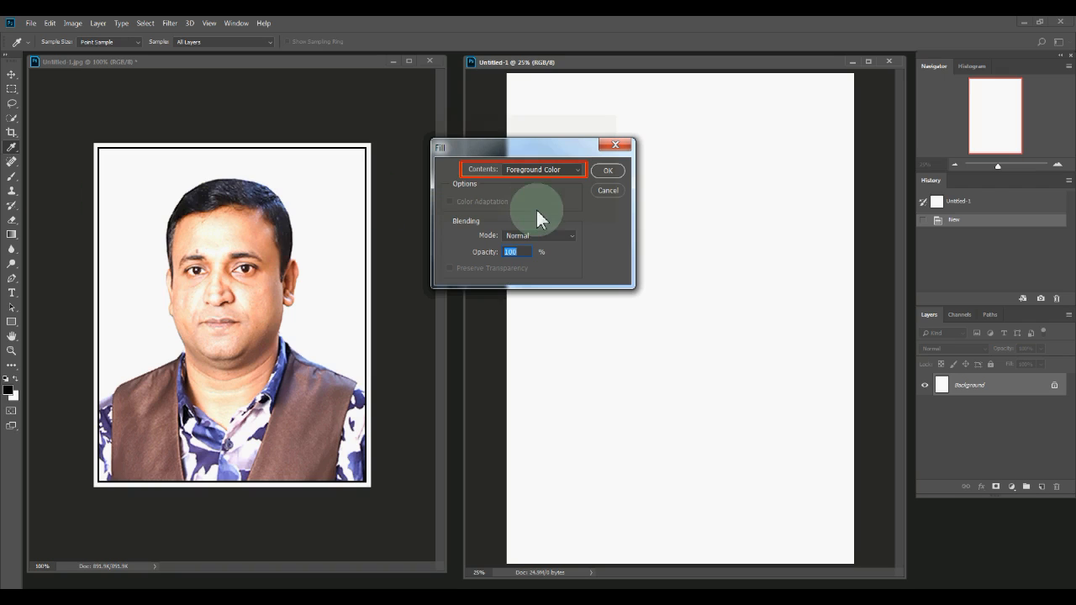
left_click(571, 170)
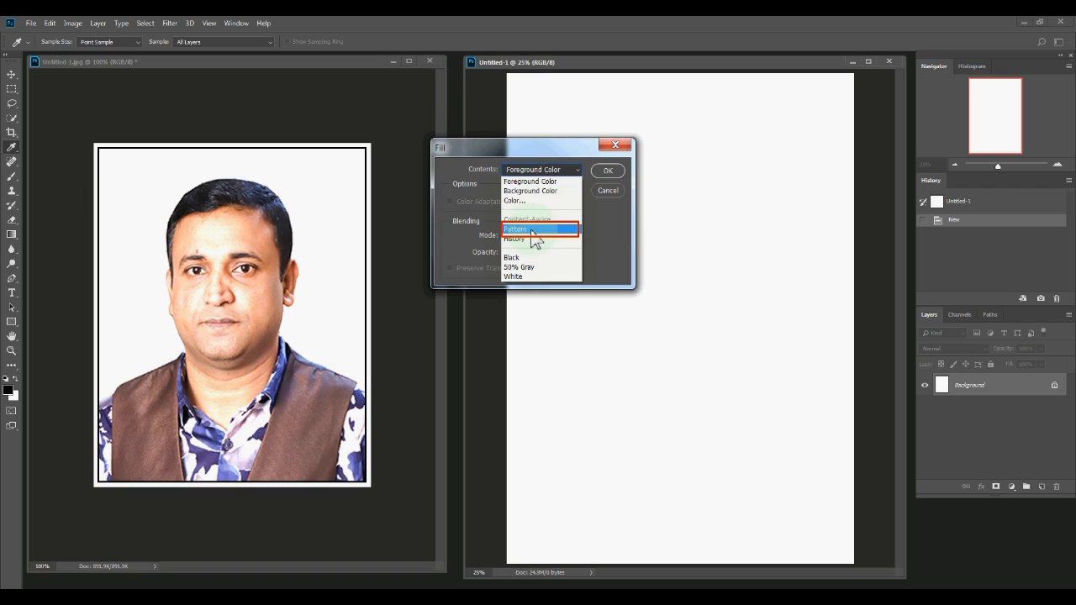
left_click(558, 227)
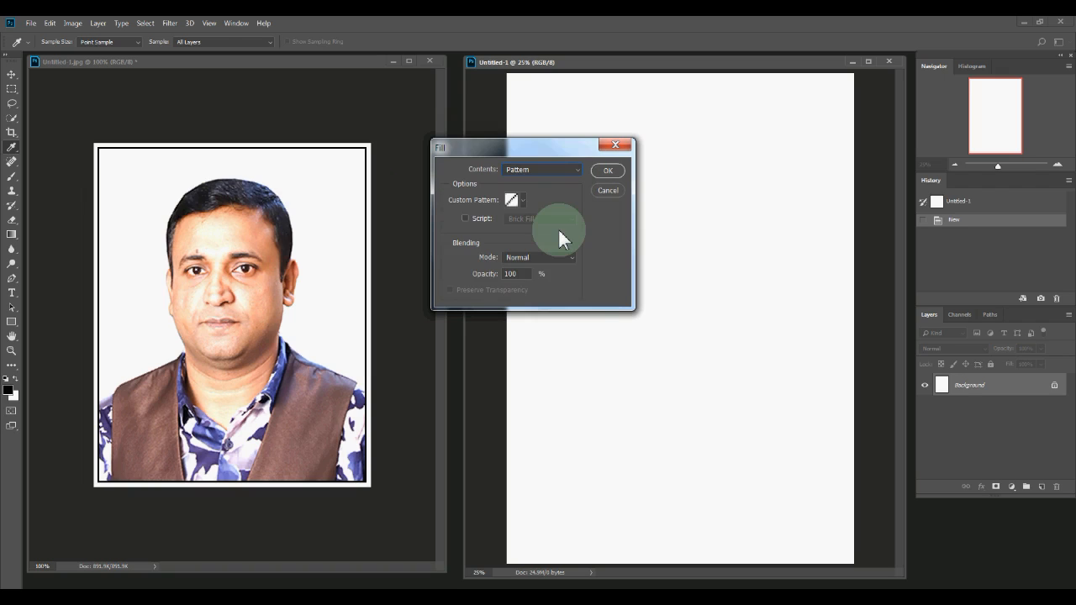
left_click(522, 202)
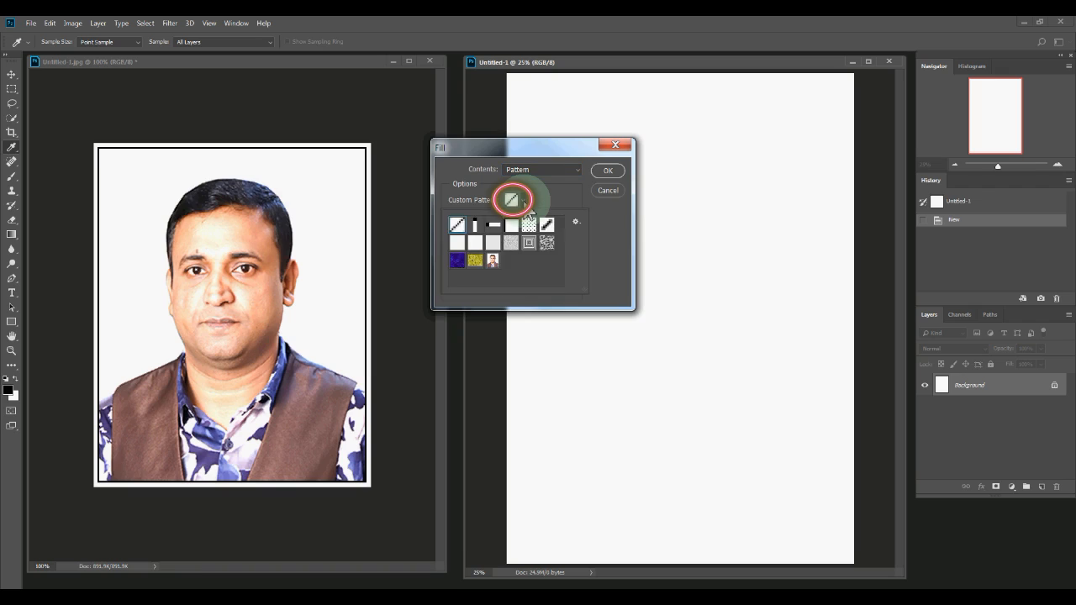
left_click(494, 264)
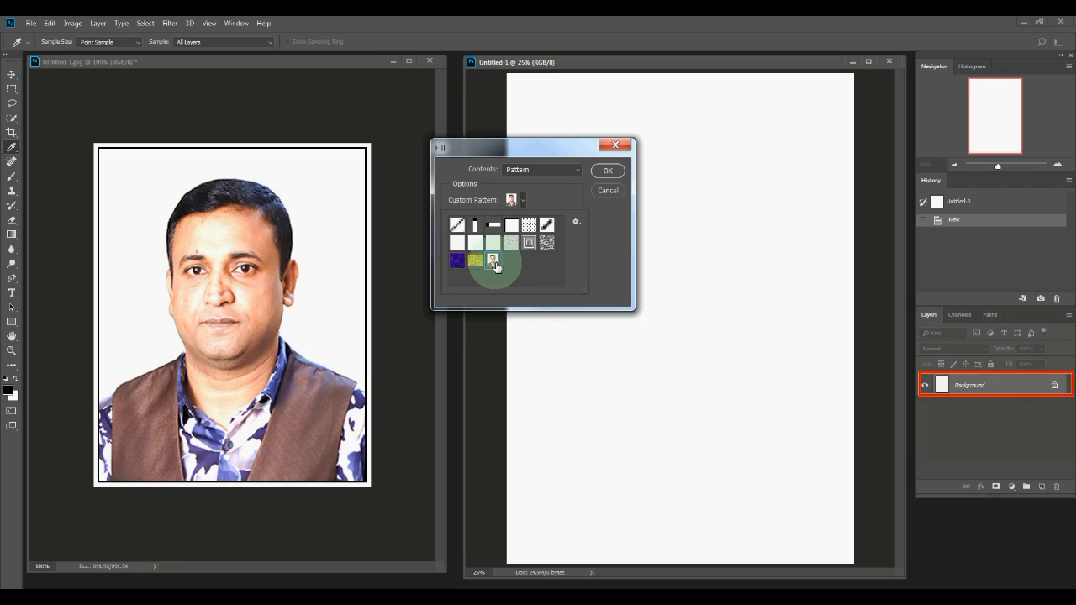
left_click(610, 169)
left_click(611, 169)
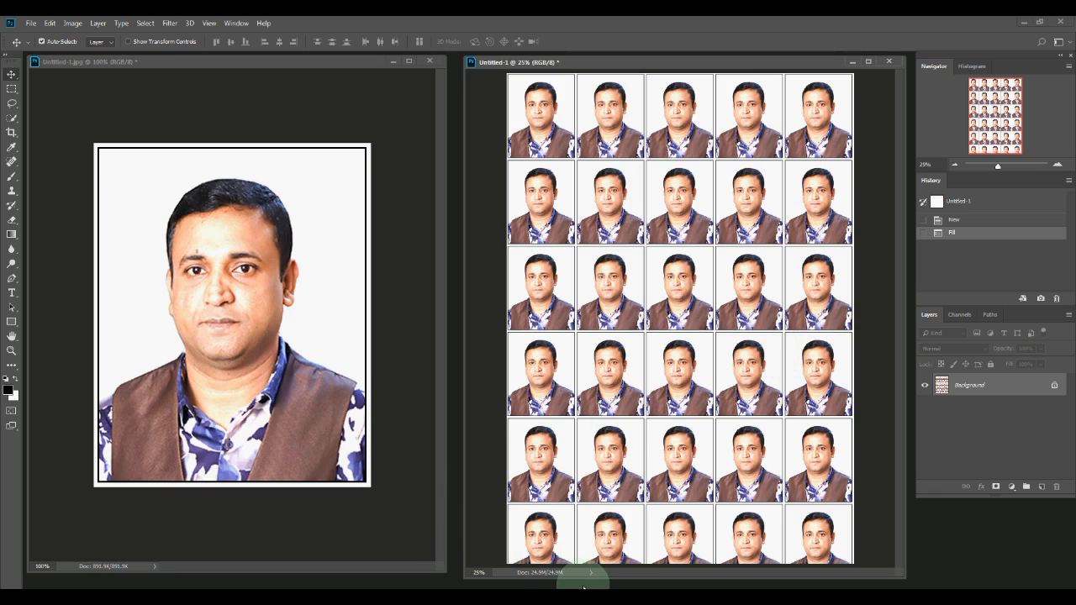
left_click_drag(583, 578, 583, 573)
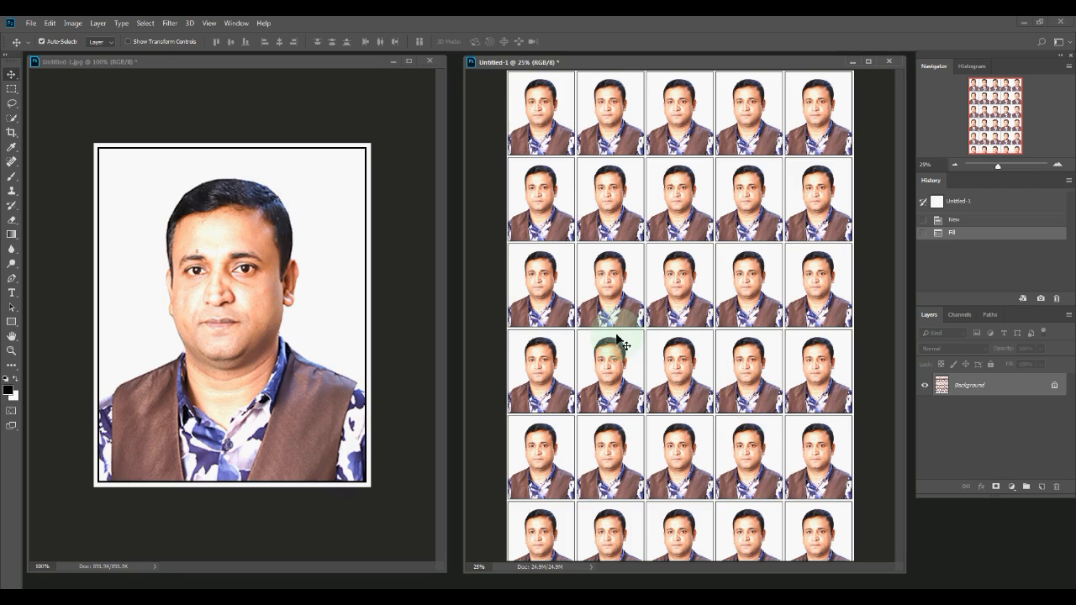
left_click_drag(465, 303, 453, 303)
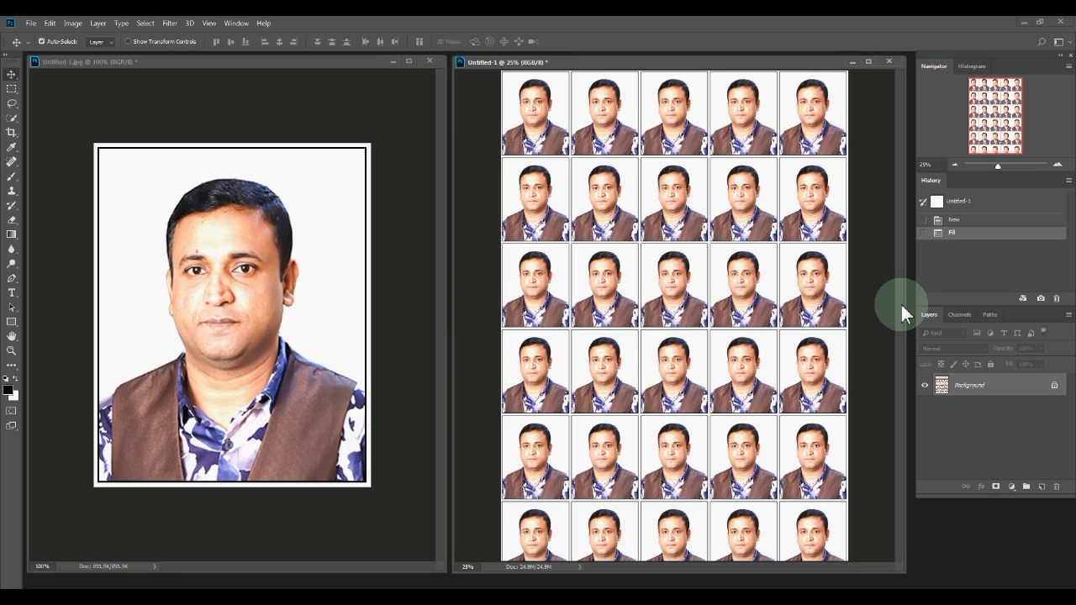